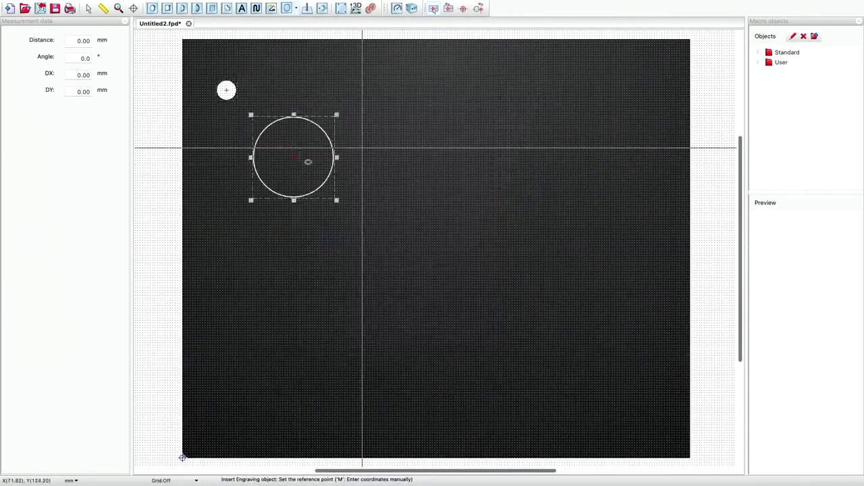
Centre the engraved circle on the upper-left hole, and add a small drill hole framed by an 8 mm high engraved rectangle.
click(226, 90)
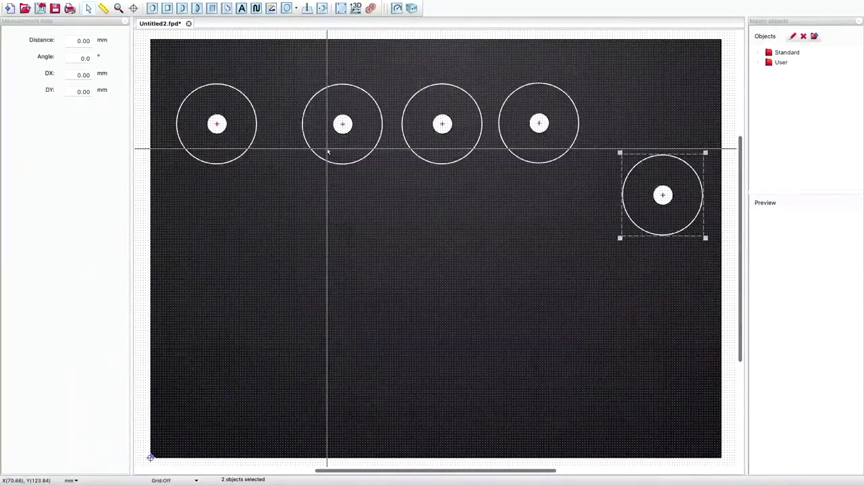
key(b)
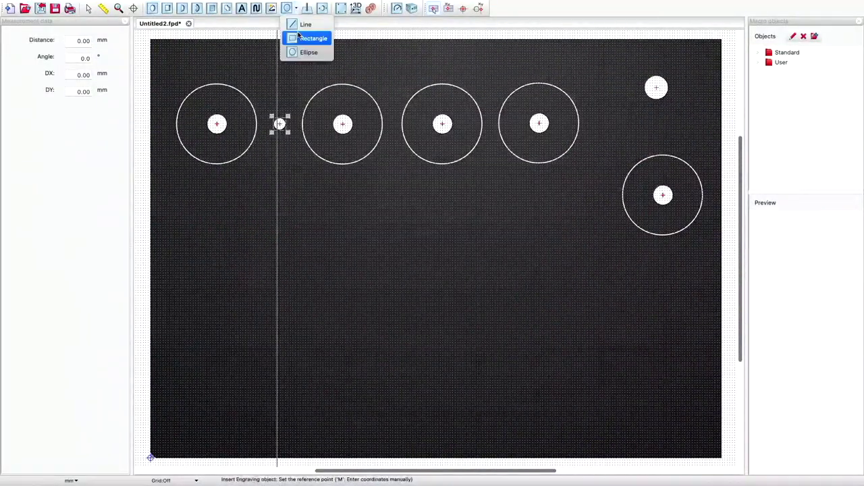
click(307, 38)
text(8)
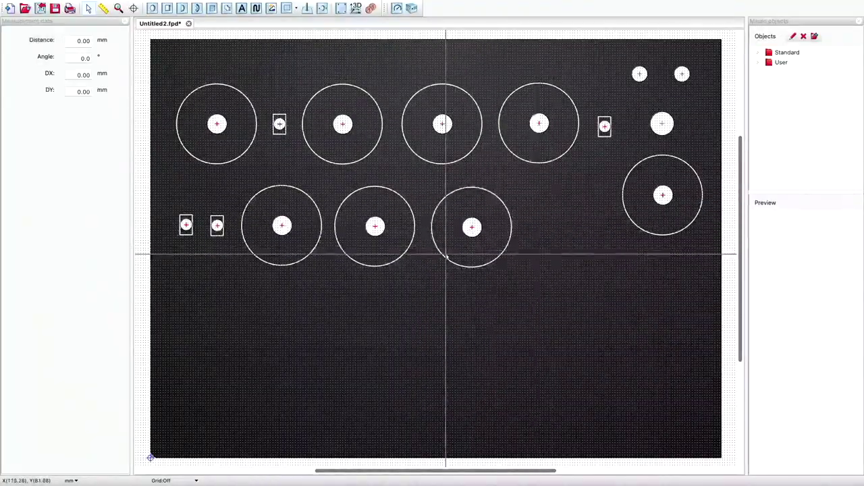
Undo the last three changes to the panel layout.
key(ctrl+z)
key(ctrl+z)
key(ctrl+z)
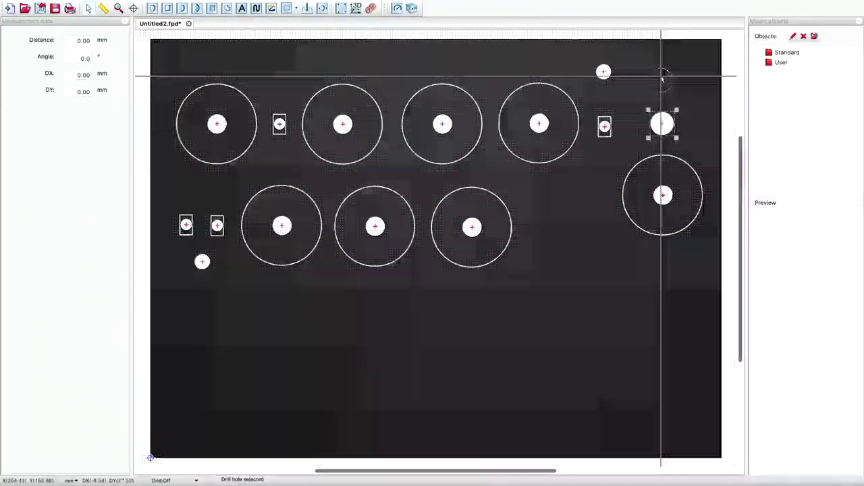
Paste two copies of the rectangle-framed hole, one beside the second row's last circle and one below the panel's rightmost circle.
key(ctrl+v)
click(546, 227)
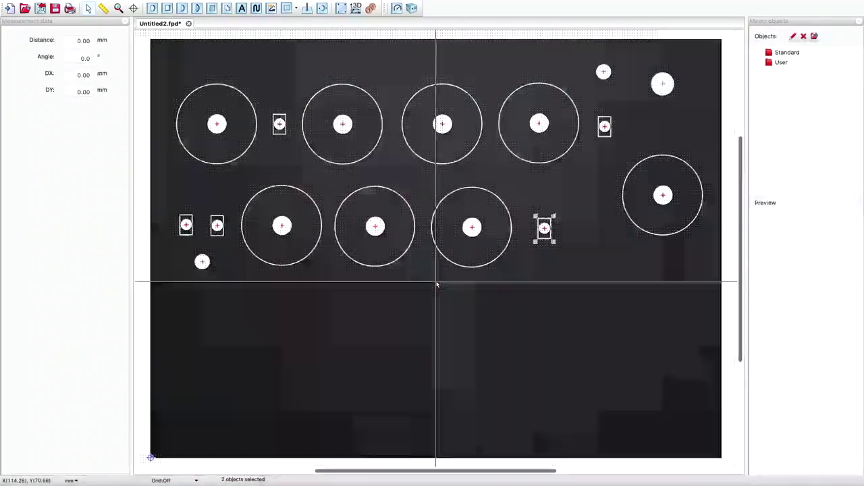
key(ctrl+v)
click(665, 269)
Add a drill hole near the panel's lower-left corner and engrave a circle about 21 mm in diameter around it.
click(218, 110)
key(e)
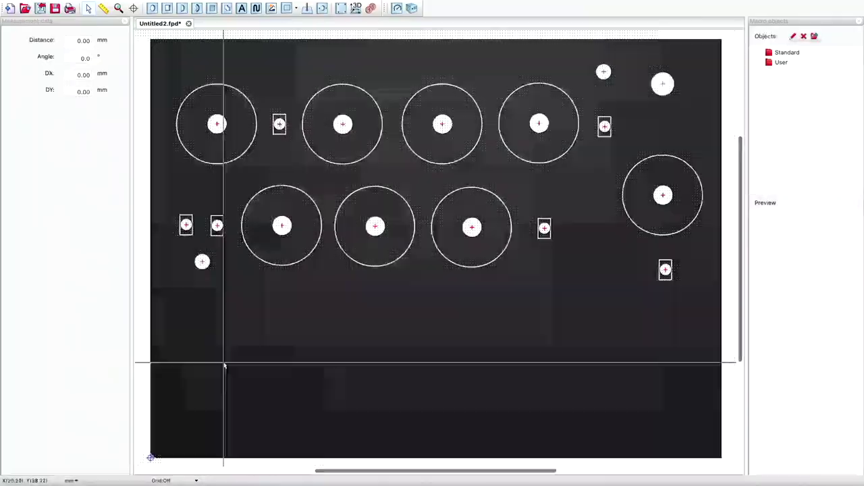
click(204, 356)
text(8)
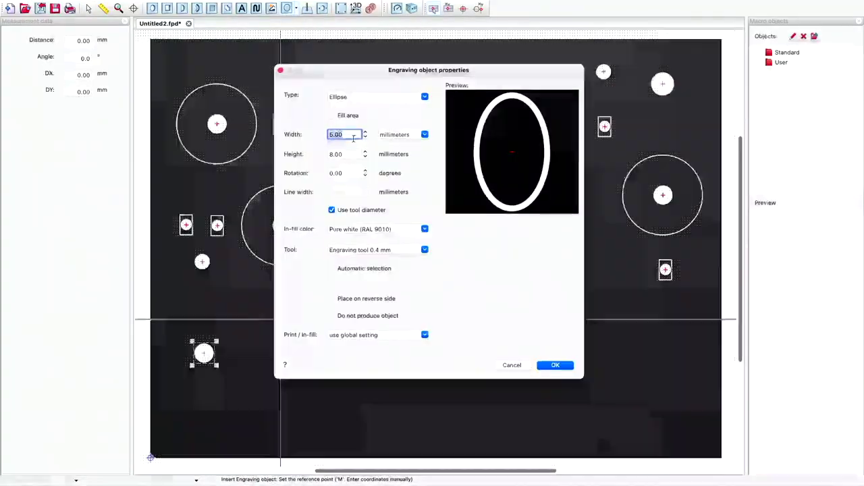
key(Return)
Copy the lower-left hole with its engraved circle and paste two copies along the same row.
key(ctrl+c)
key(ctrl+v)
click(285, 353)
key(ctrl+v)
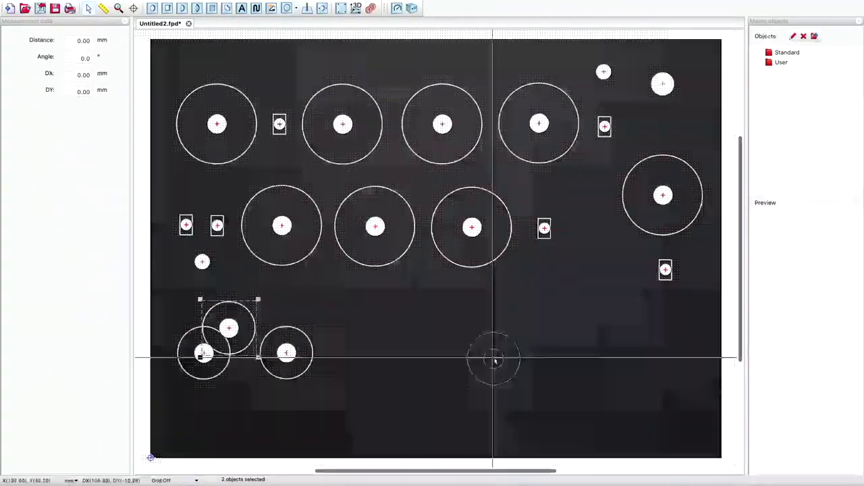
click(473, 353)
key(Return)
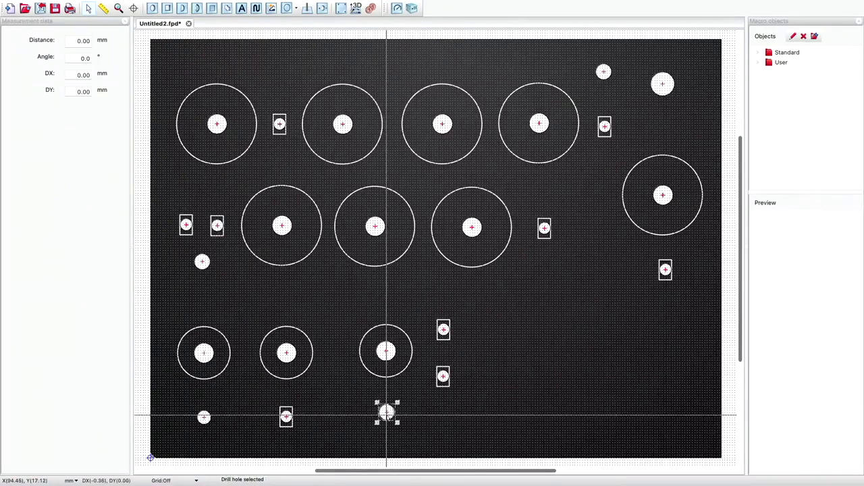
Place a rectangle-framed hole on the panel's right side and insert a 65 mm wide engraved circle in the lower-right area.
click(592, 274)
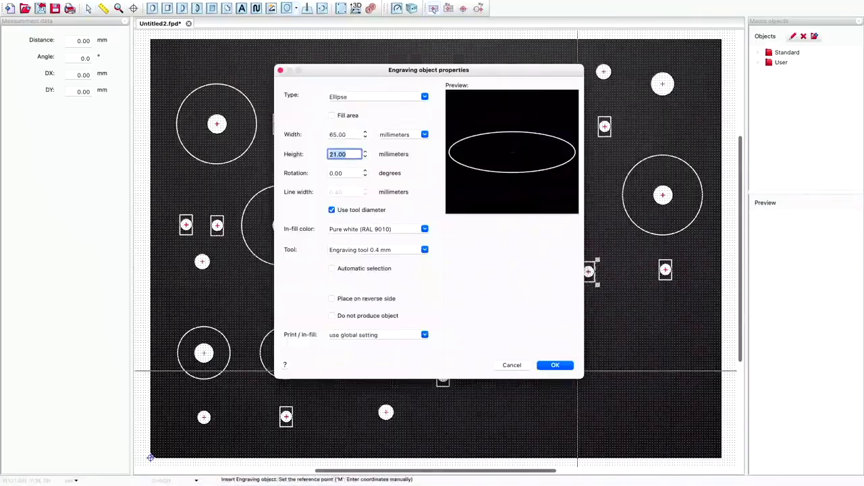
key(Return)
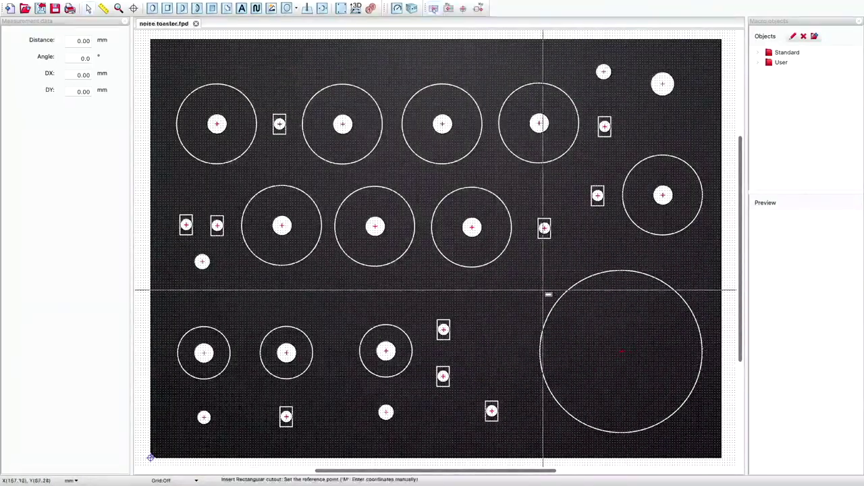
Insert a vertical rectangular cutout near the left edge of the large circle and make it narrower.
click(570, 349)
key(Return)
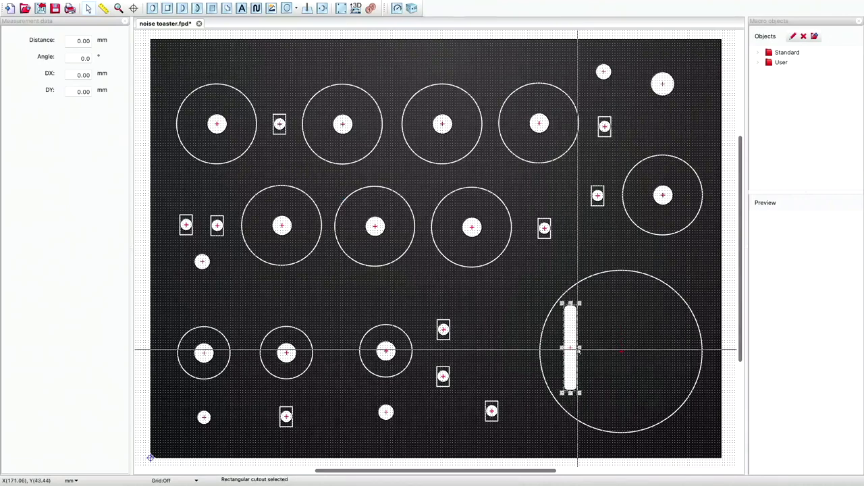
double_click(570, 349)
key(Return)
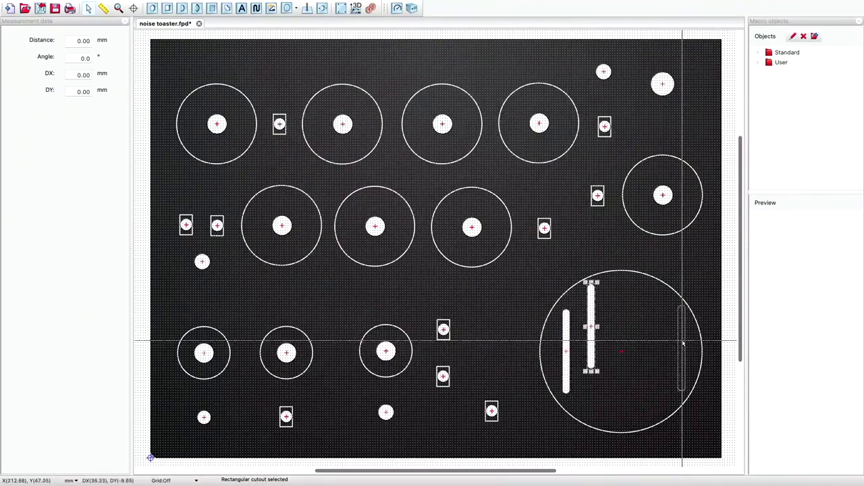
Distribute copies of the vertical slot across the large circle and set the height of the central slots to 58 mm.
drag(683, 344, 683, 346)
click(613, 328)
key(Return)
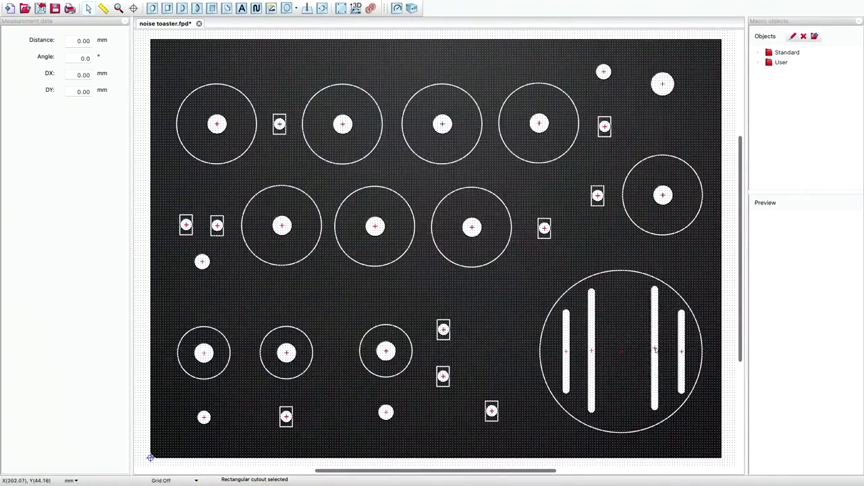
click(583, 318)
text(58)
key(Return)
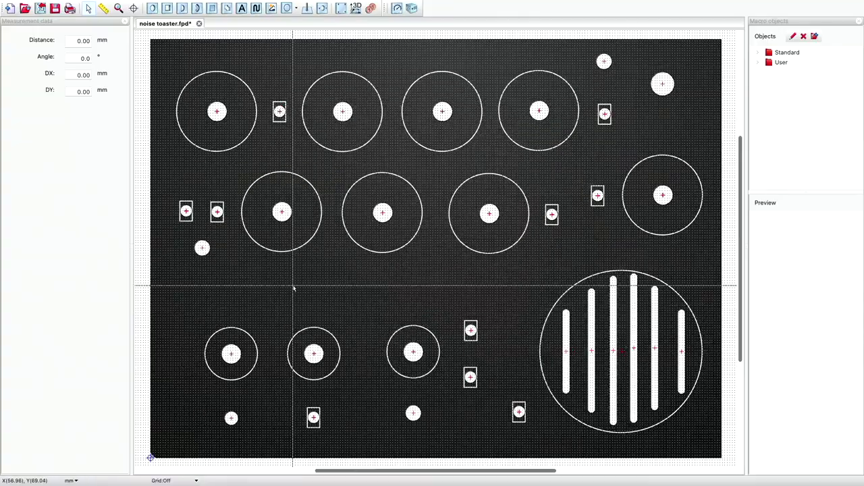
Copy the third-row circled hole to the panel's left edge, and move the upper-right framed hole between the last two top-row circles.
drag(379, 319, 449, 393)
drag(394, 355, 183, 293)
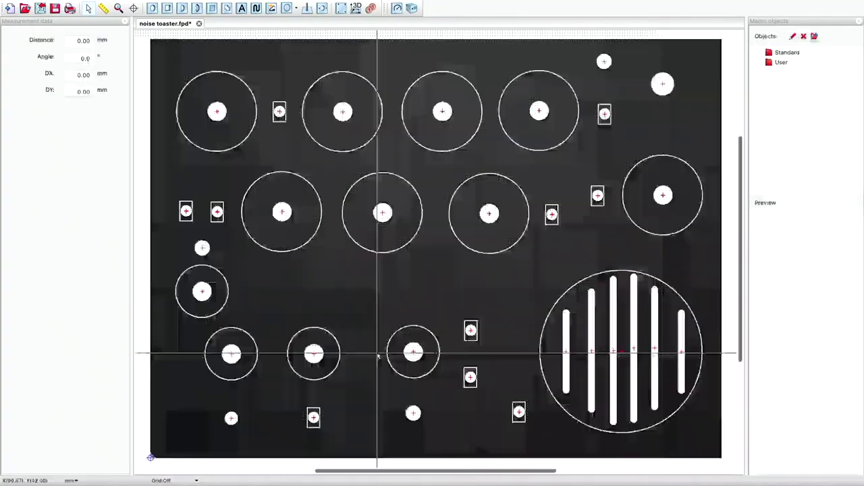
drag(604, 114, 490, 156)
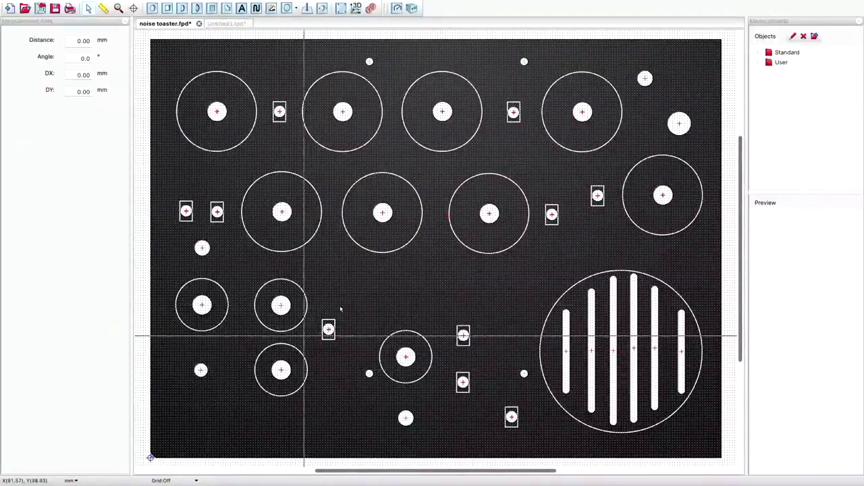
Shift the lowest circled hole and the adjacent rectangle-framed hole slightly downward.
click(202, 304)
drag(331, 412, 246, 338)
drag(307, 373, 315, 381)
click(328, 330)
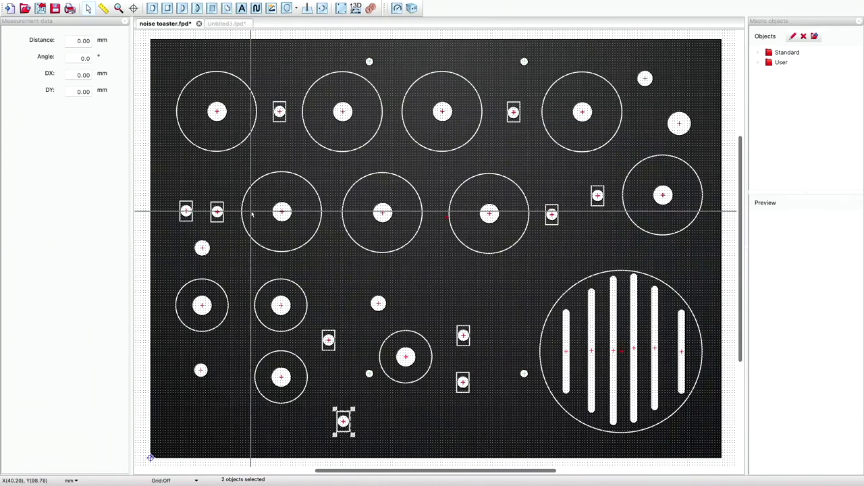
Delete the engraved circles and rectangles around the top-row holes and the two holes at the panel's right side.
click(280, 111)
right_click(280, 111)
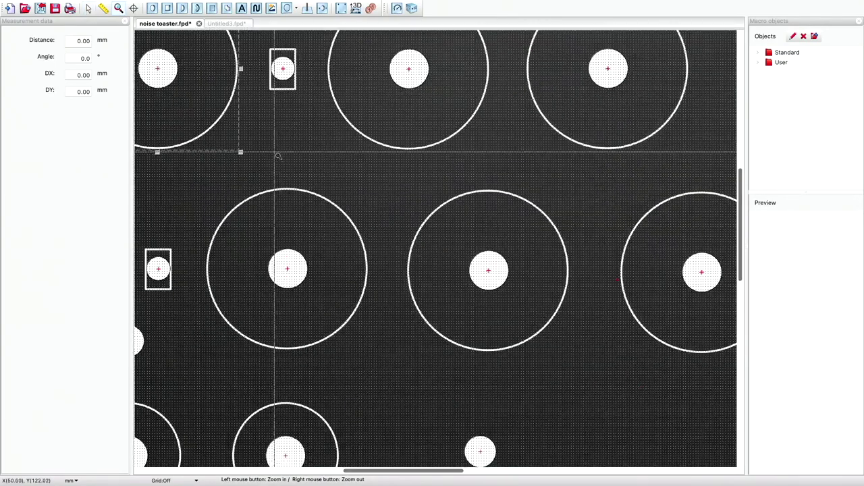
right_click(280, 112)
click(426, 230)
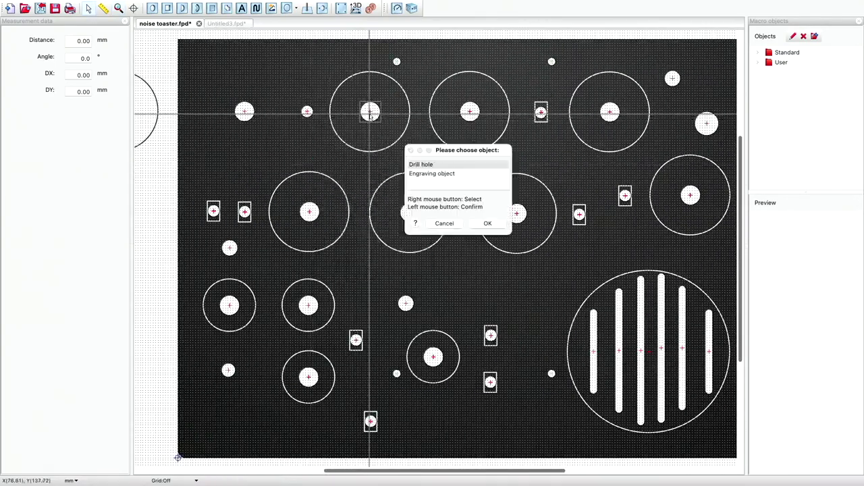
key(Delete)
right_click(653, 202)
click(668, 342)
Delete the engraved circles and rectangles around the second-row holes, keeping the drill holes.
right_click(579, 220)
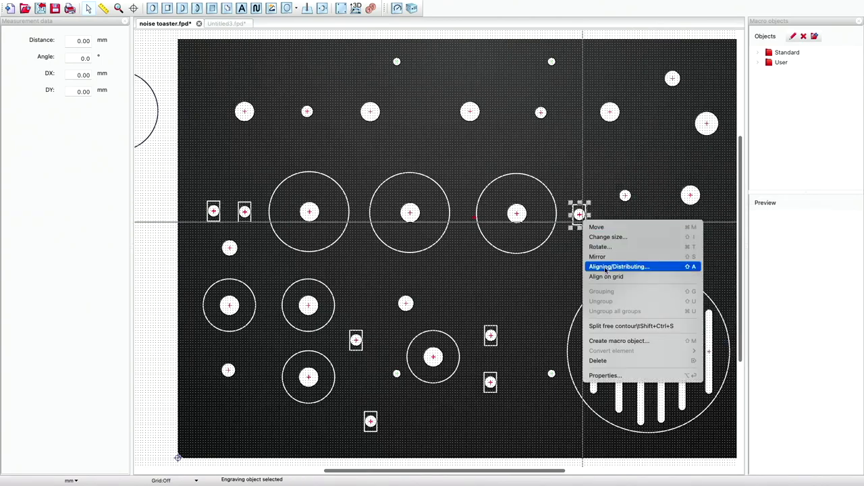
click(590, 360)
right_click(448, 219)
click(461, 359)
right_click(229, 217)
click(241, 359)
Delete the engraved outlines around the holes in the lower part of the panel, keeping the large circle.
click(229, 305)
key(Delete)
right_click(366, 326)
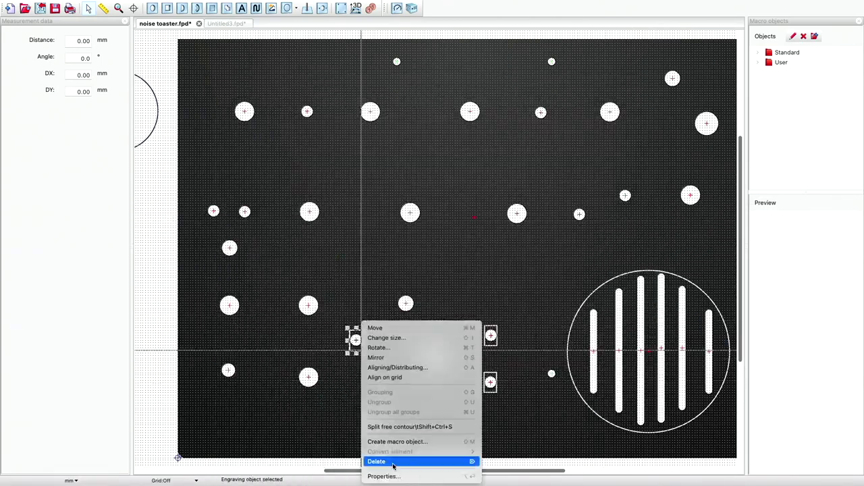
click(391, 463)
right_click(496, 326)
click(511, 441)
Set the origin at the centre of the large circle and reposition the central slots relative to it.
scroll(668, 354, up, 10)
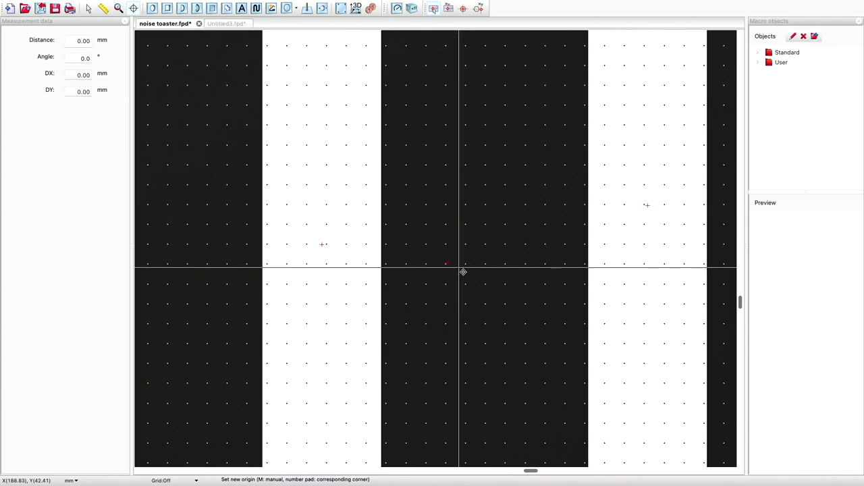
click(423, 303)
click(401, 303)
key(Return)
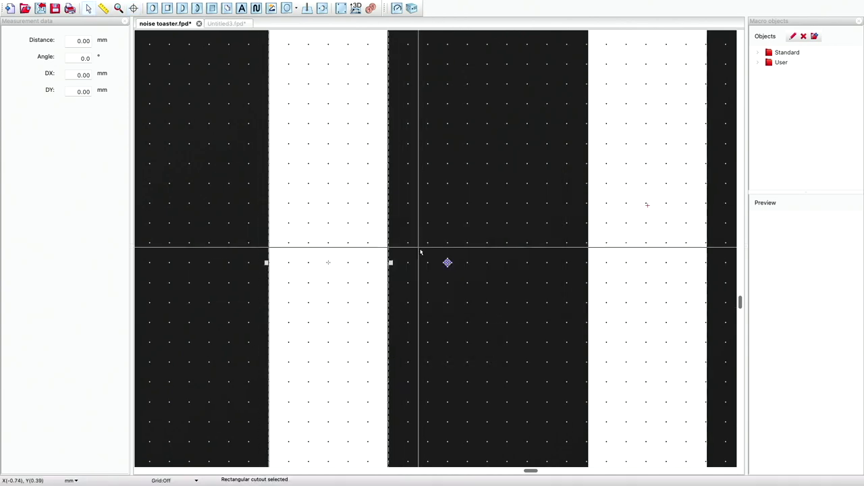
click(625, 245)
click(626, 245)
key(Return)
Place the slot just right of the circle's centre level with the origin, and move the next slot to X 15 mm, Y 0.
scroll(626, 245, down, 8)
click(648, 337)
click(648, 338)
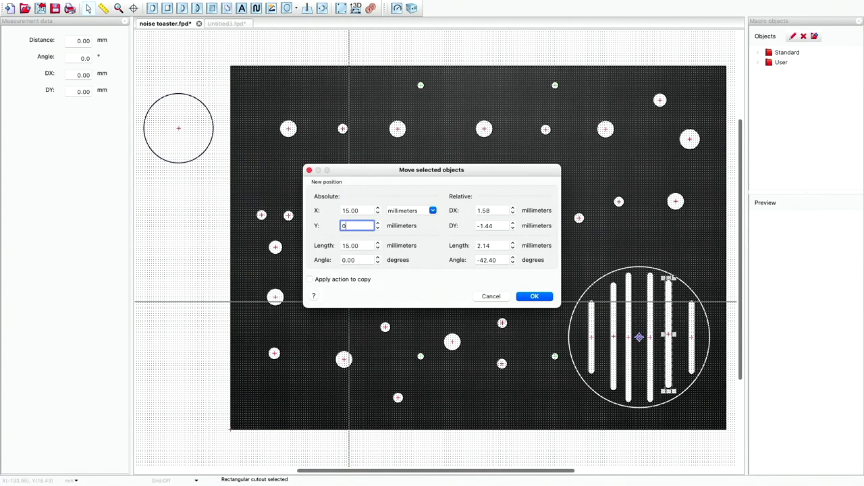
key(Return)
Reposition the remaining slots so they sit symmetrically about the circle's centre.
click(687, 331)
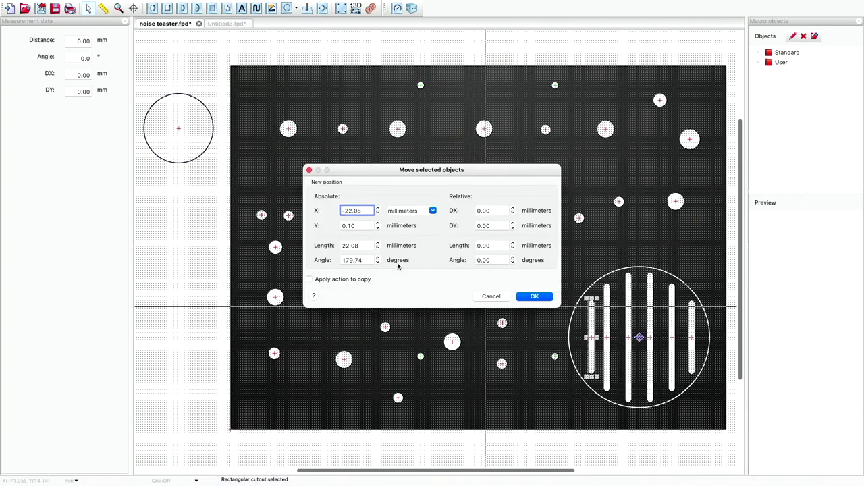
key(Return)
click(688, 330)
key(Return)
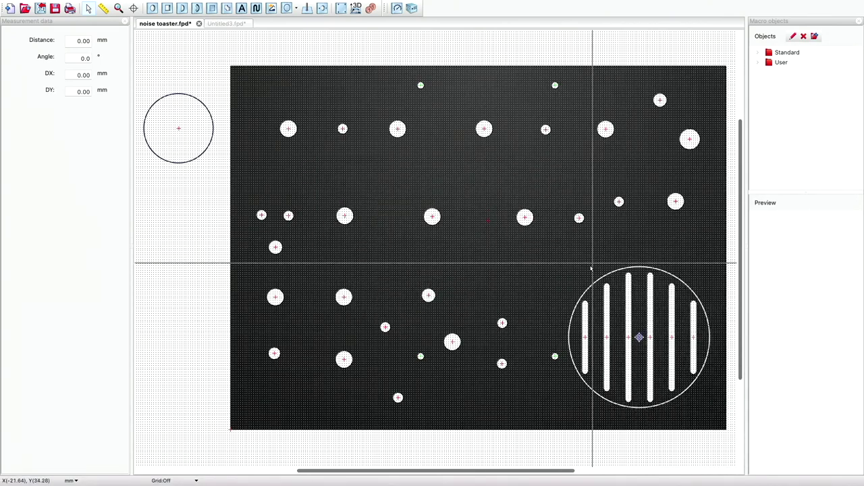
Insert small drill holes above and below the large circle, aligned with its centre by entering their coordinates.
key(ctrl+b)
click(639, 255)
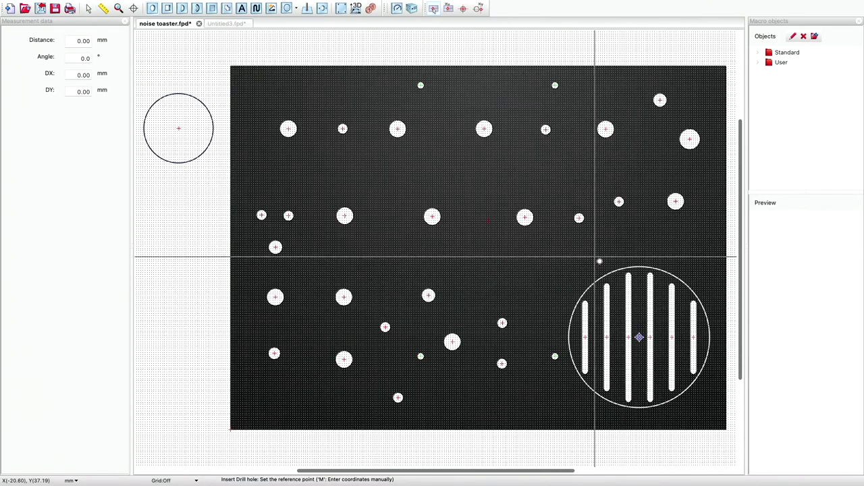
key(Return)
key(m)
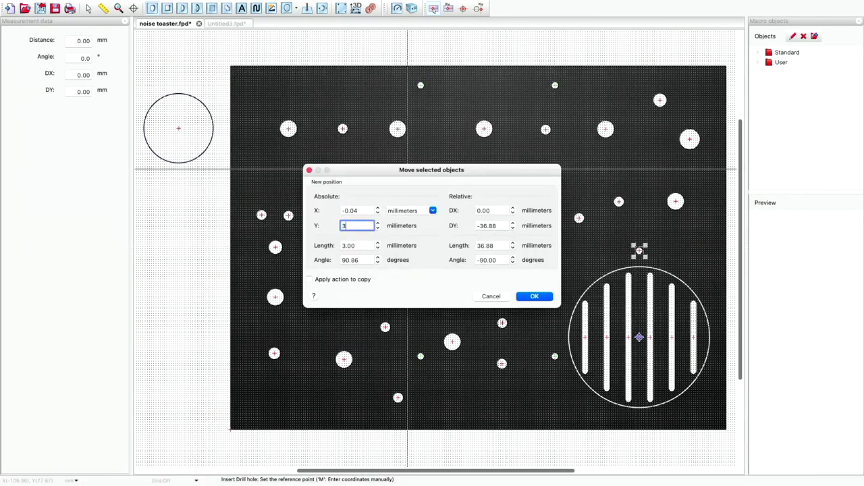
key(Return)
key(m)
key(Return)
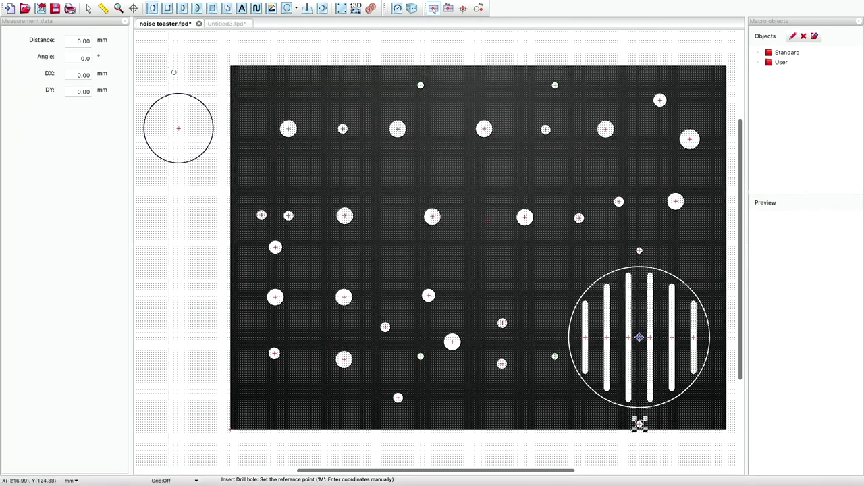
Position matching small drill holes on the left and right of the large circle, level with its centre.
key(m)
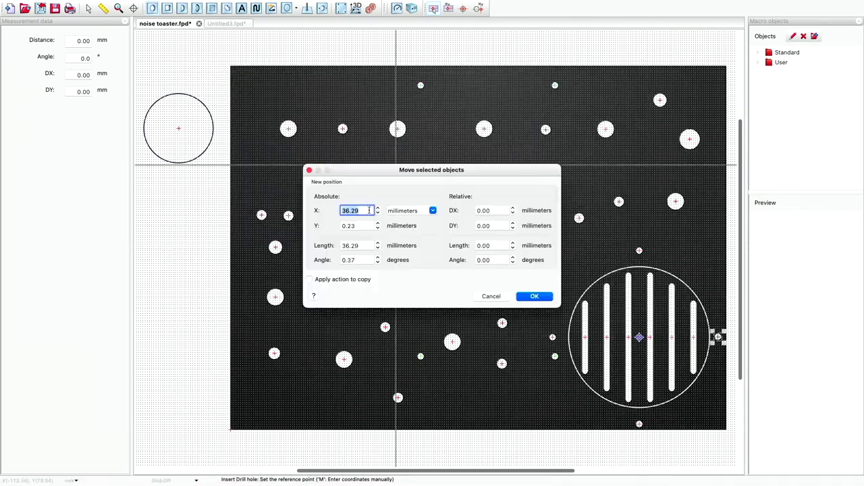
key(Return)
key(m)
key(Return)
Select the slots with their four surrounding mounting holes and move the whole pattern slightly up.
drag(601, 277, 714, 409)
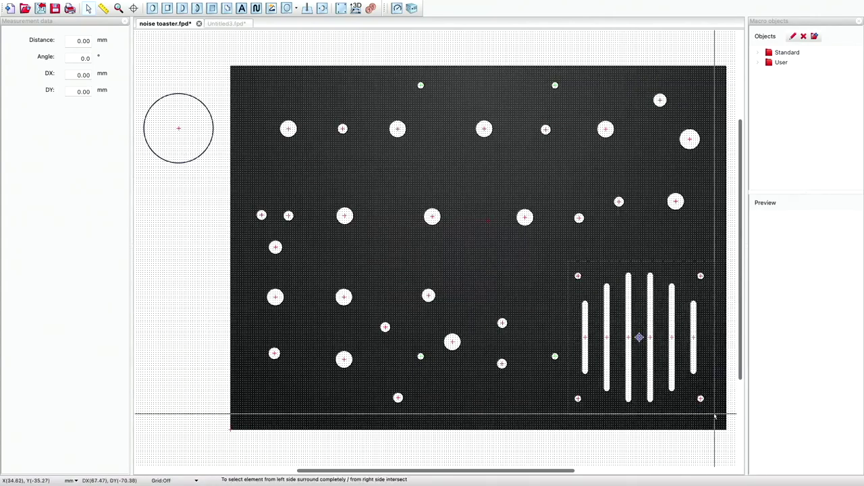
key(m)
key(Return)
Set the origin at the second row's leftmost hole and align the row's other holes level with it.
scroll(261, 214, up, 5)
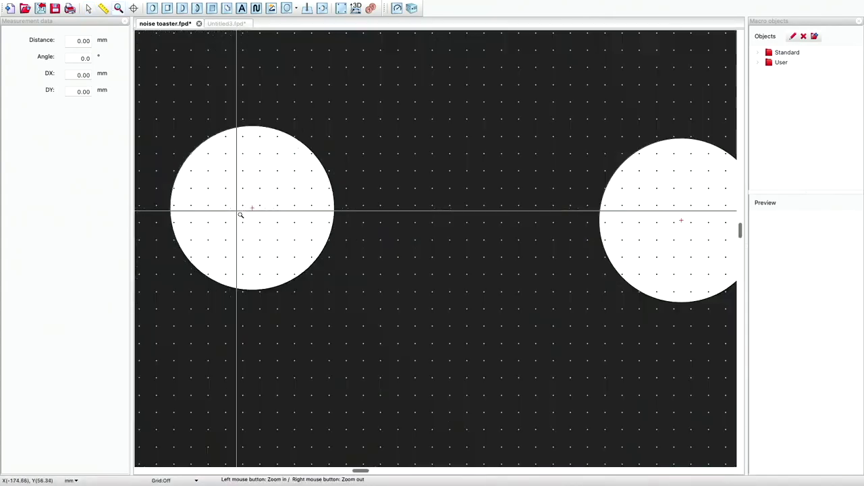
scroll(270, 207, down, 5)
click(261, 215)
key(m)
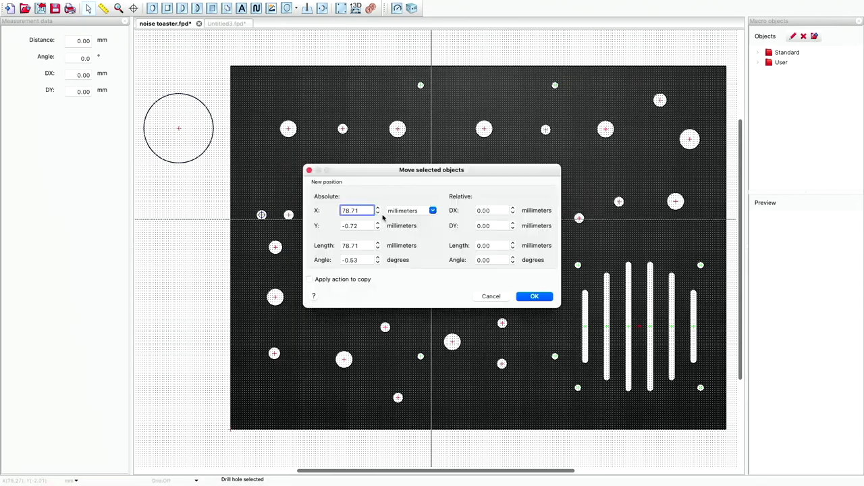
text(146.46)
key(Return)
key(m)
key(Return)
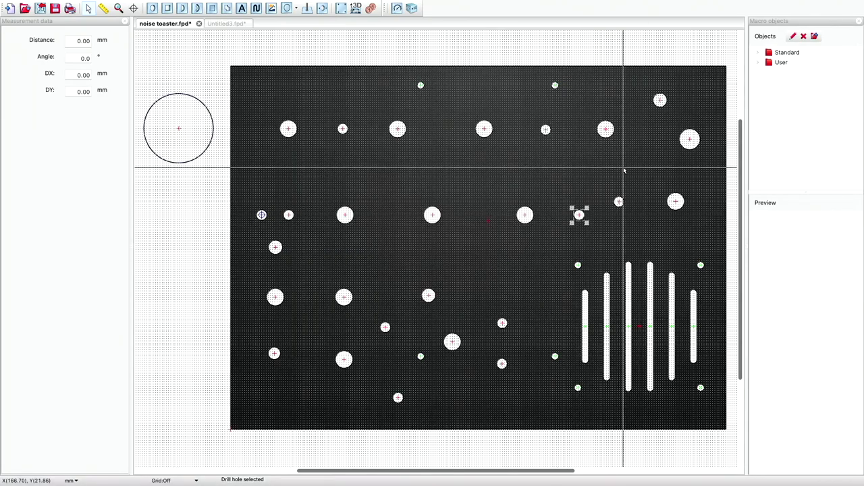
Set the origin at the small hole on the panel's right side and level the larger hole beside it.
key(z)
click(617, 211)
right_click(617, 211)
Set the origin at the top row's leftmost hole and align the other top-row holes level with it.
scroll(398, 128, up, 5)
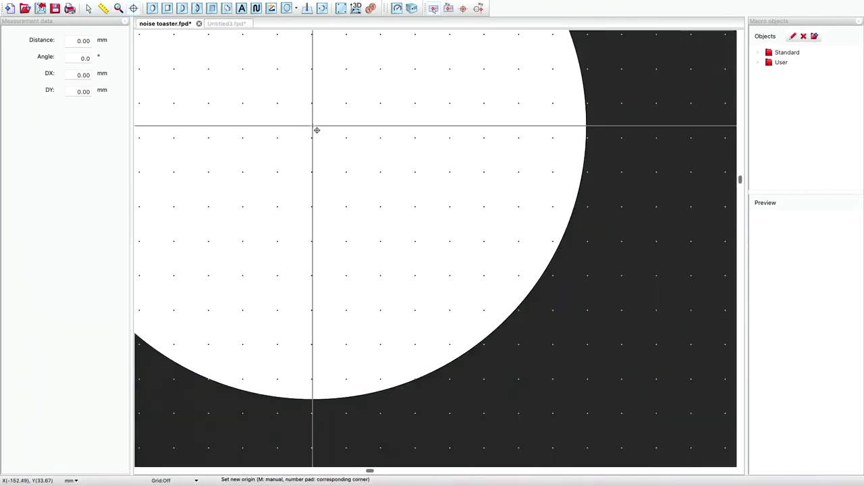
scroll(397, 129, down, 5)
click(398, 129)
key(m)
key(Return)
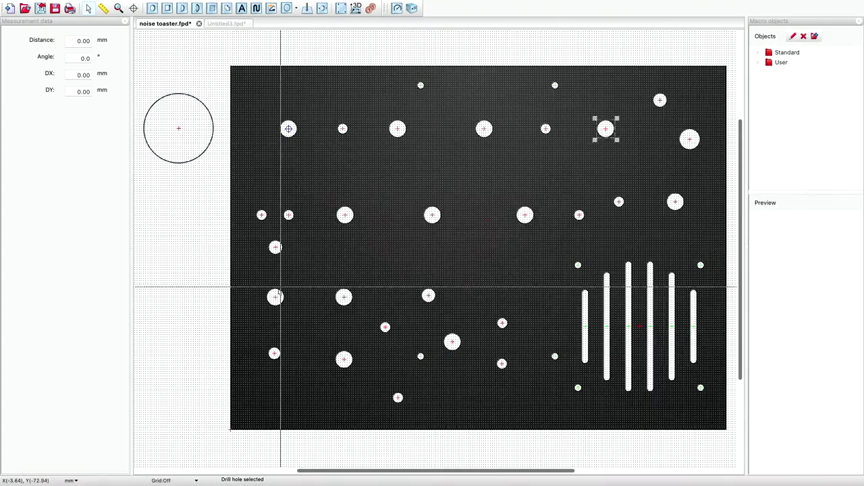
Set the origin at the leftmost large hole of the third row and align the small hole below it vertically.
scroll(322, 229, up, 5)
scroll(321, 230, down, 5)
click(275, 297)
key(m)
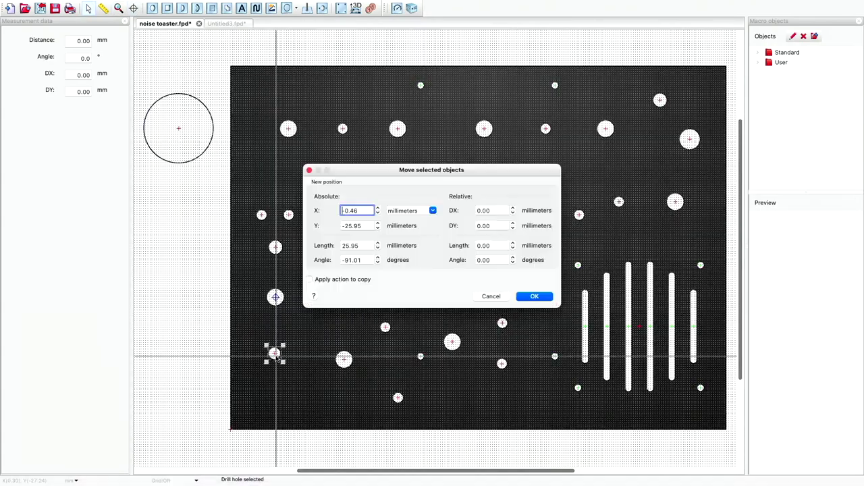
key(Return)
scroll(179, 128, up, 5)
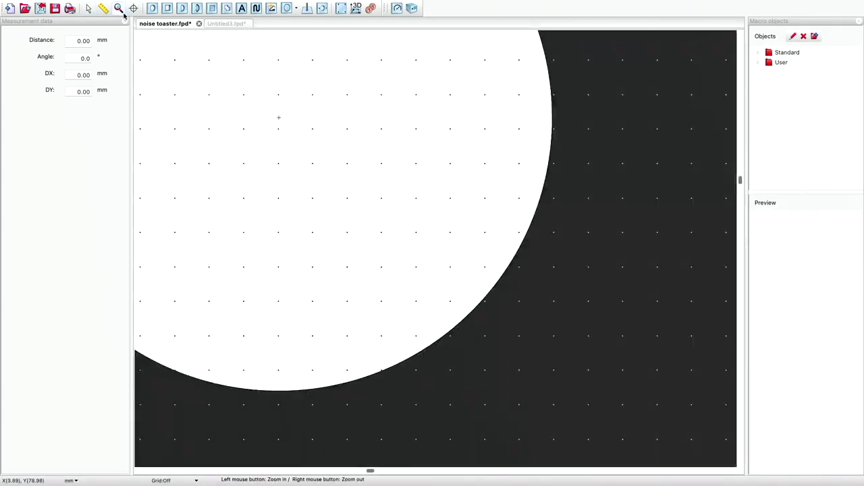